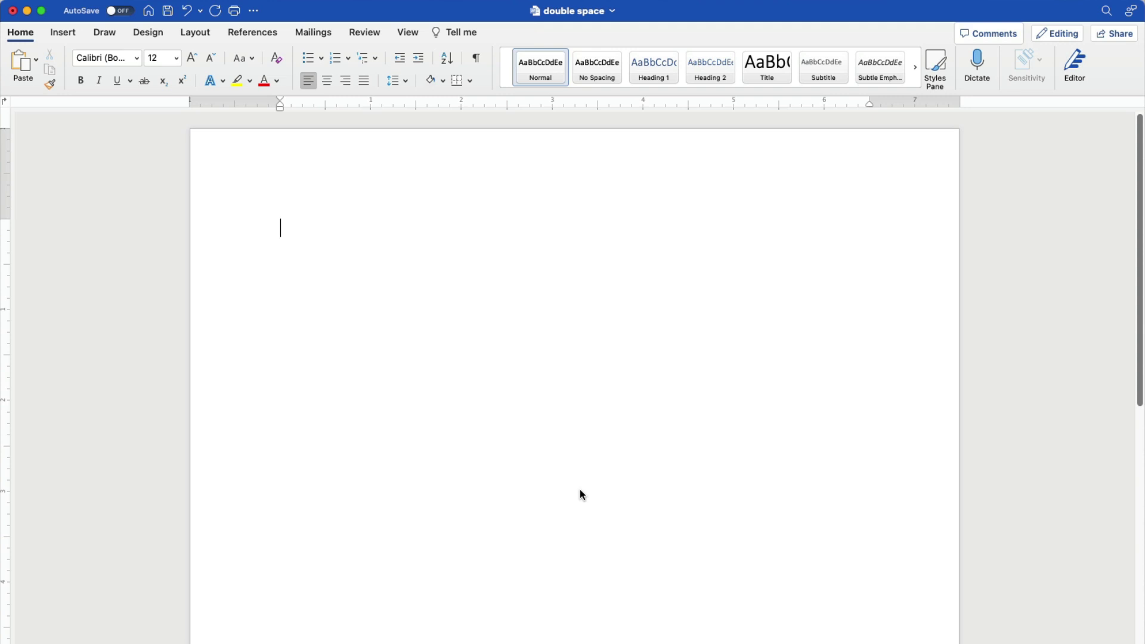
pyautogui.write('=')
pyautogui.write('Lorem')
pyautogui.write('()')
# Generate Lorem ipsum paragraphs by entering =Lorem() on the first line of the 'double space' document.
pyautogui.press('Return')
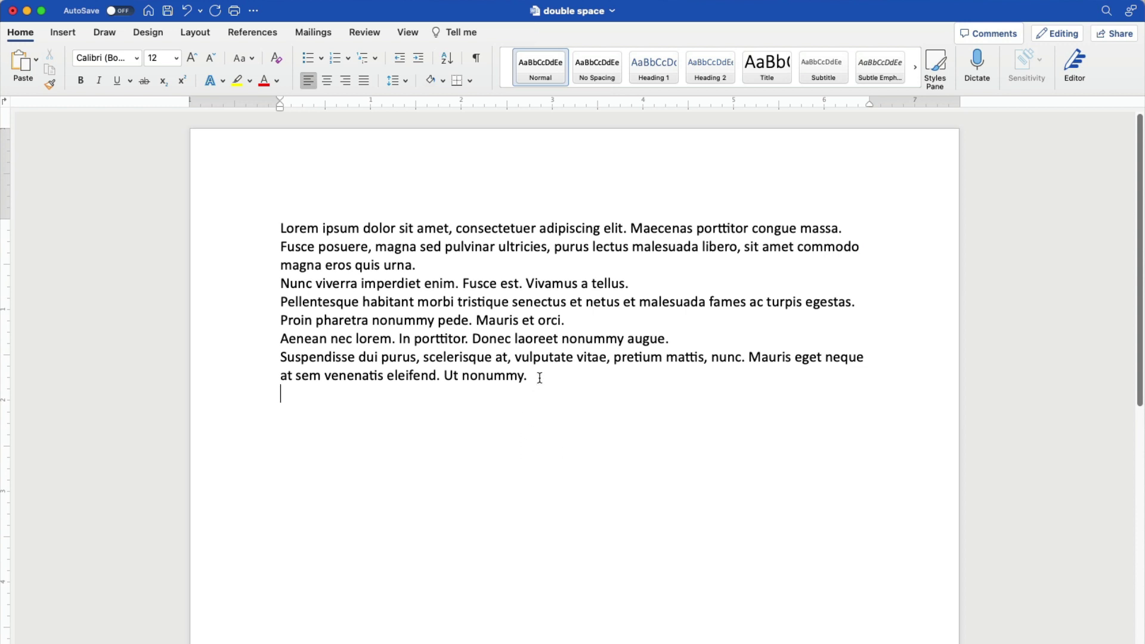
# Select all the Lorem ipsum paragraphs and set their line spacing to 2.0.
pyautogui.moveTo(355, 390); pyautogui.dragTo(287, 231)
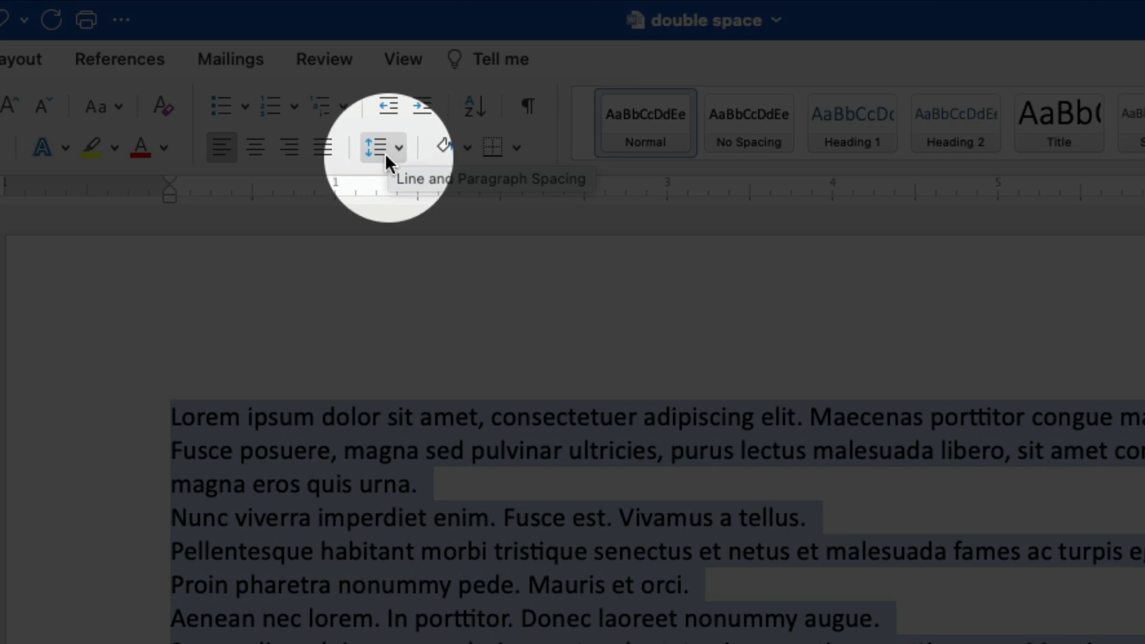
pyautogui.click(384, 153)
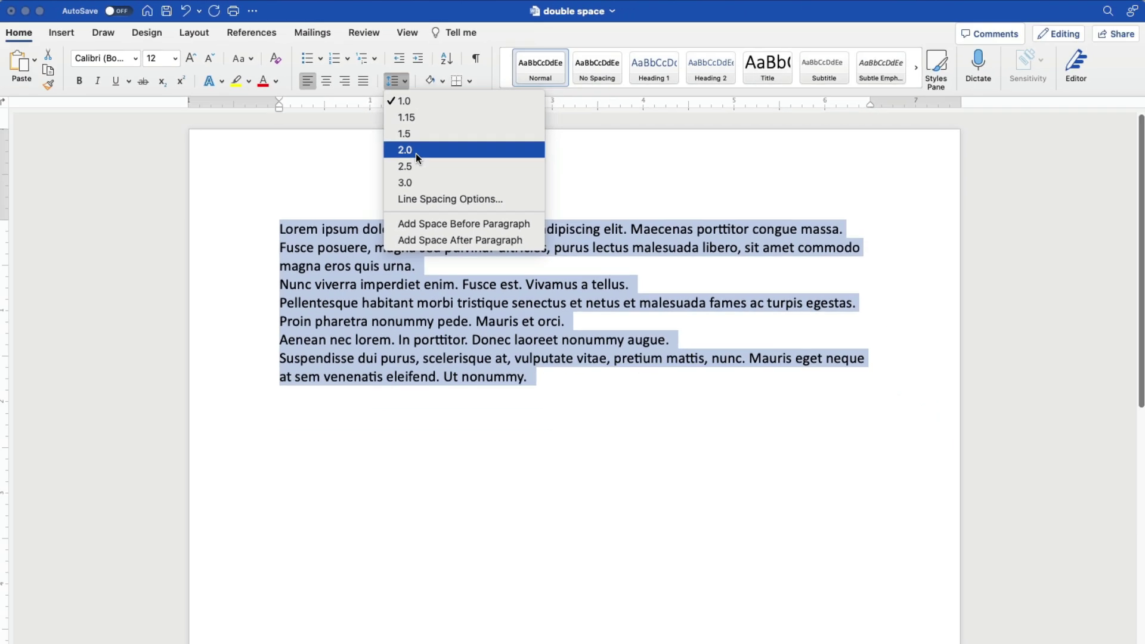
pyautogui.click(418, 279)
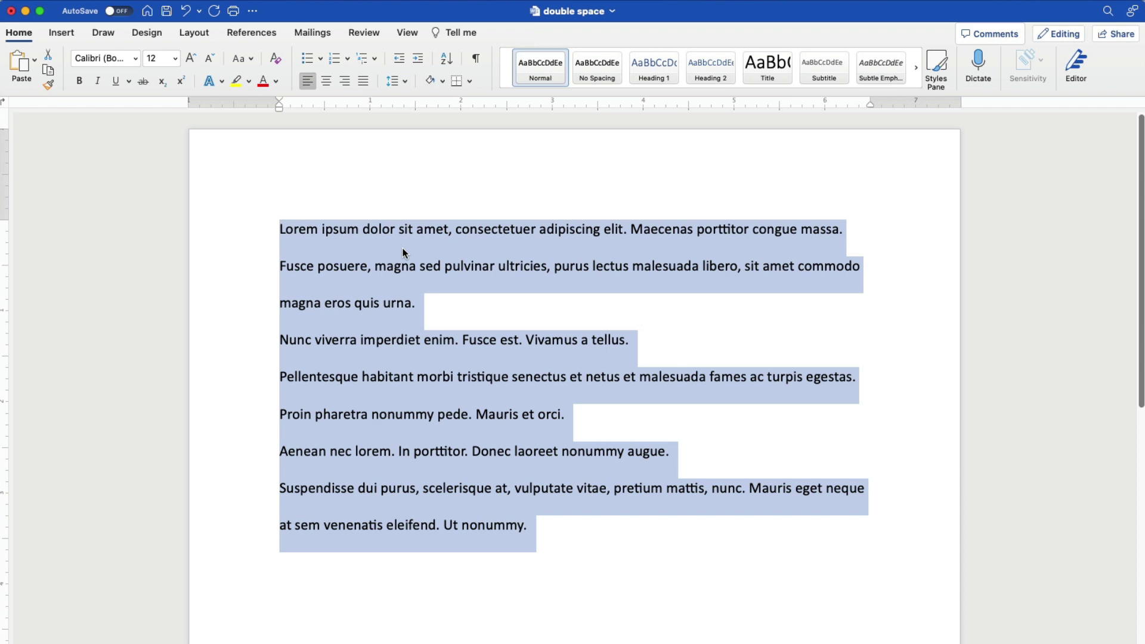
# Create the blank Document3 and preset its line spacing to 2.0.
pyautogui.press('super+n')
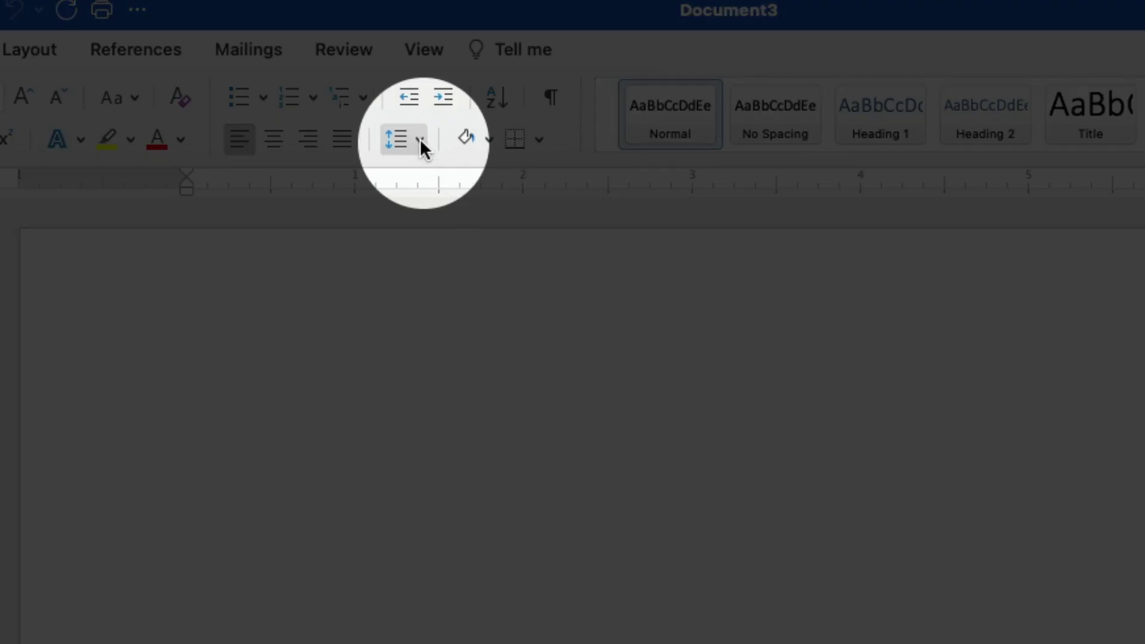
pyautogui.click(419, 139)
pyautogui.click(444, 263)
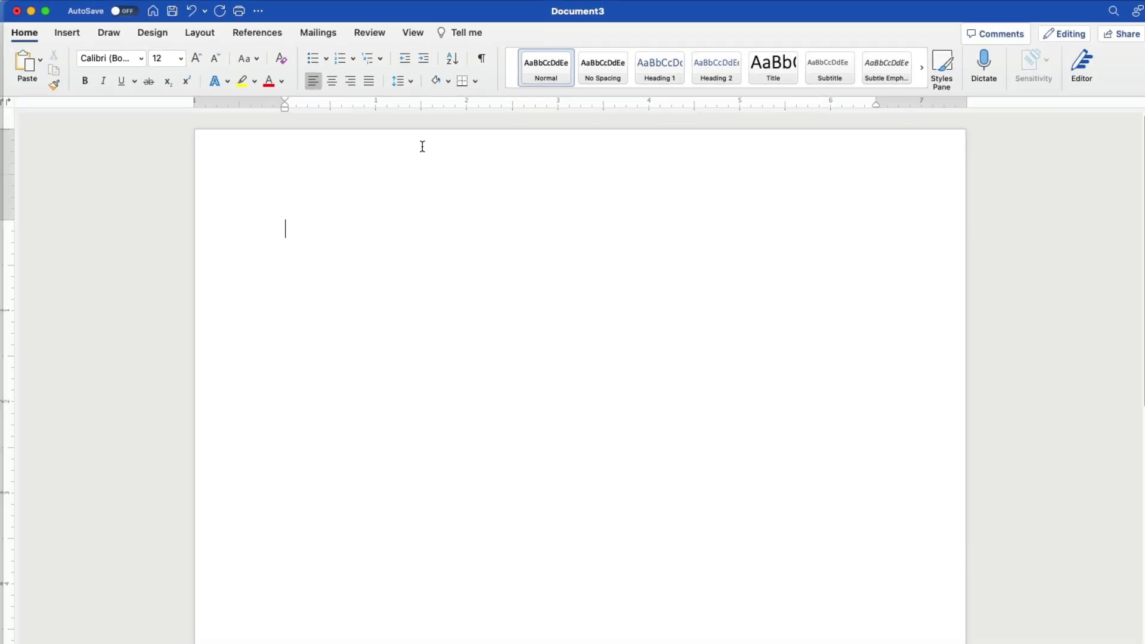
pyautogui.write('=')
pyautogui.write('lorem()')
# Enter =lorem() in Document3 to produce double-spaced Lorem ipsum paragraphs.
pyautogui.press('Return')
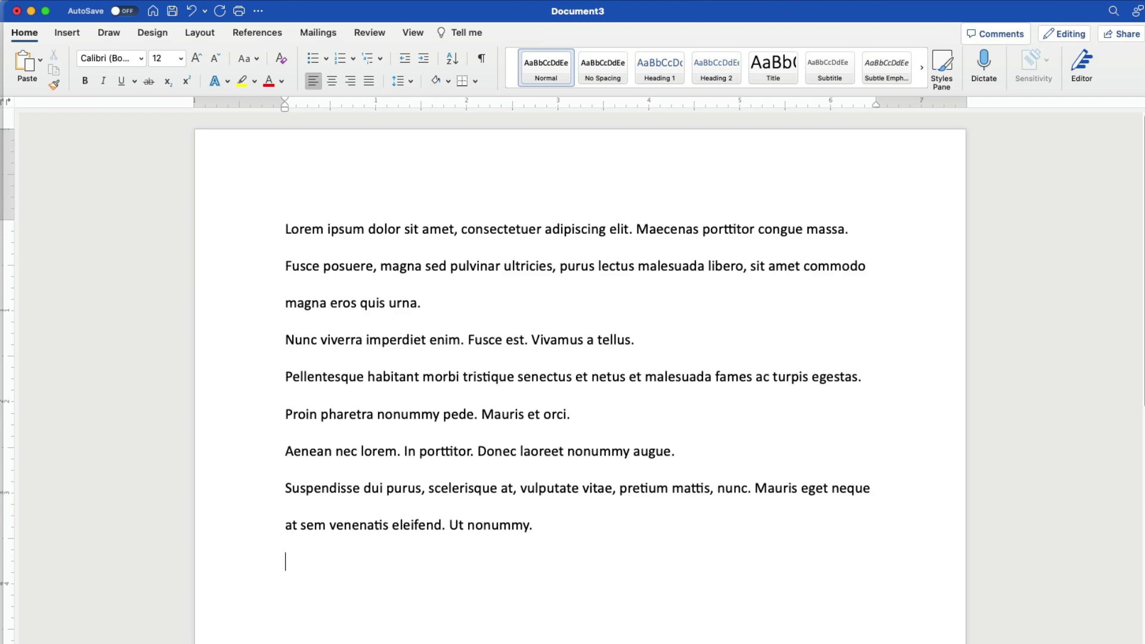